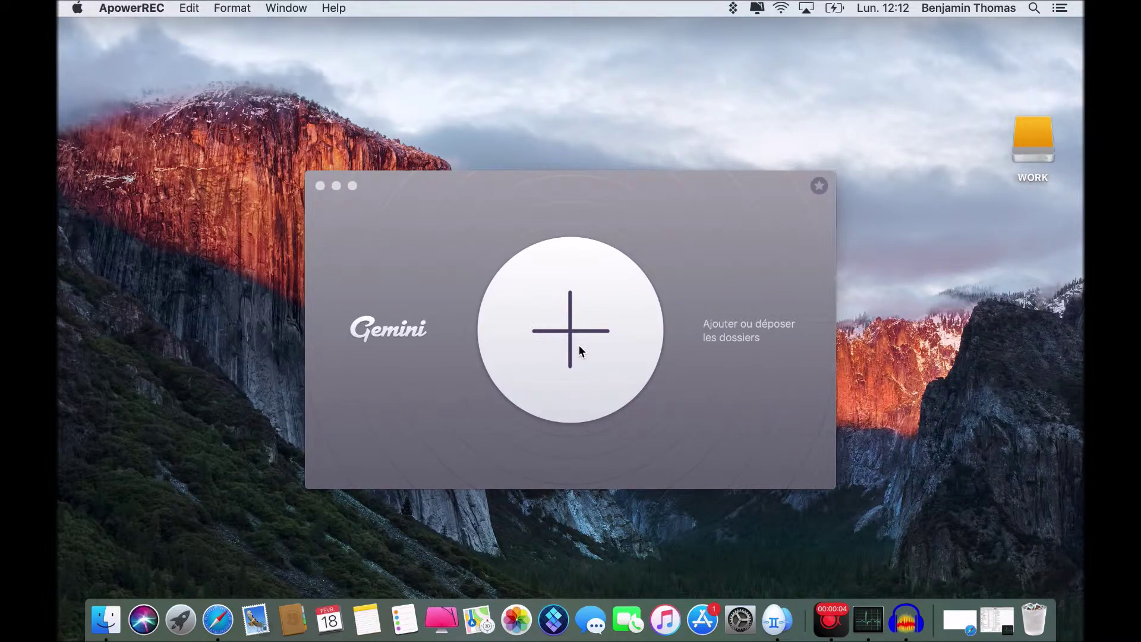
- Add the WORK drive from the desktop as the location to analyse and start the search for duplicates
click(579, 345)
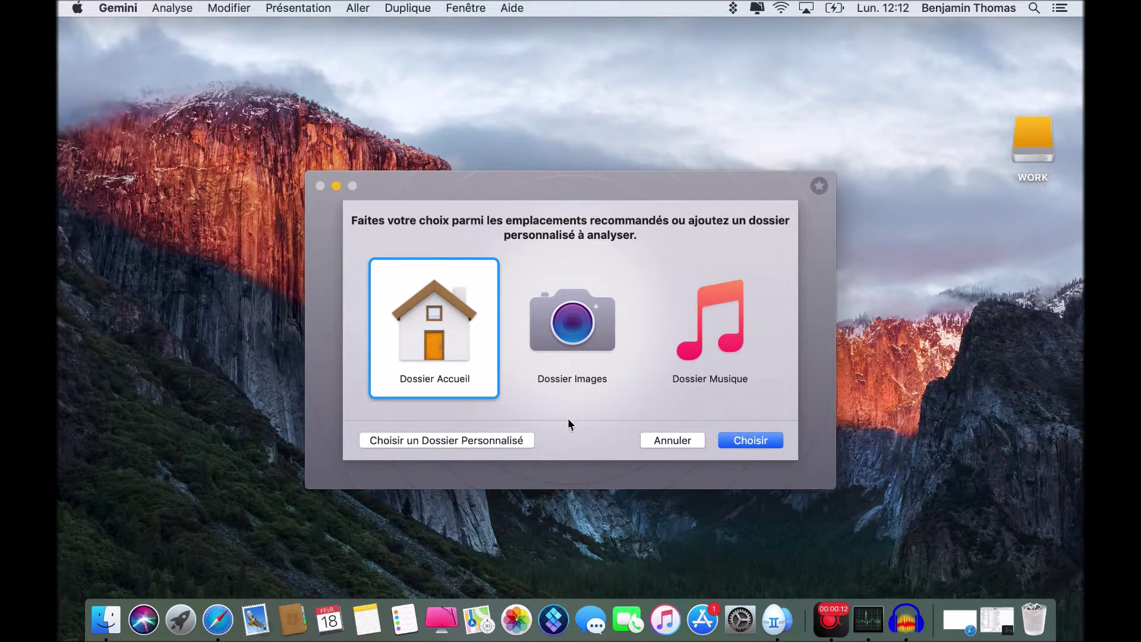
click(659, 442)
drag(1022, 162, 668, 298)
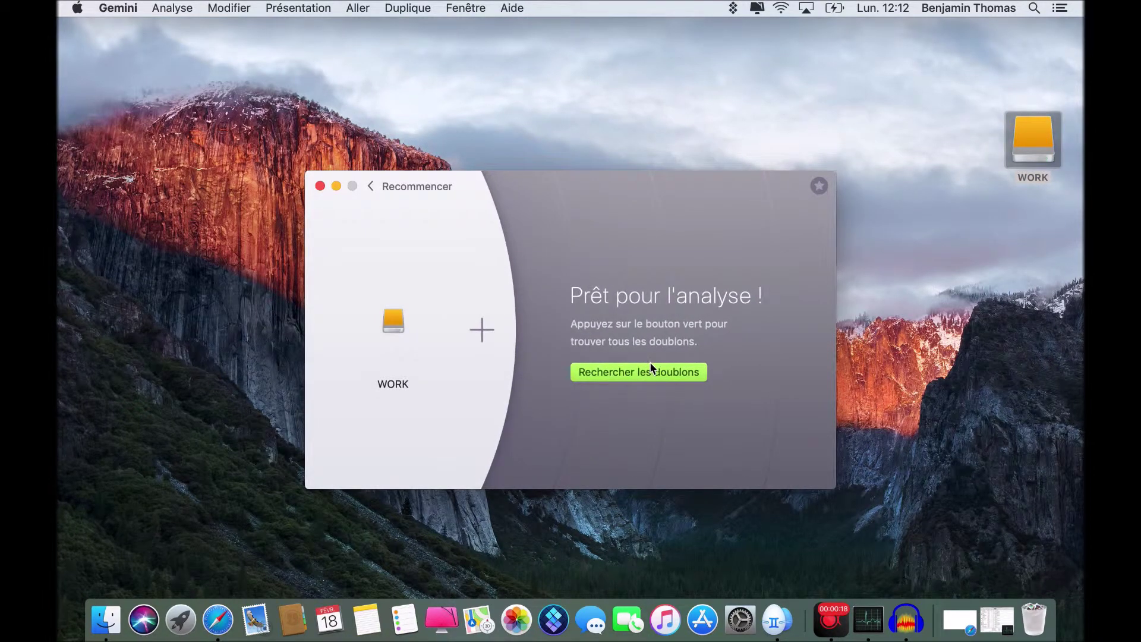
click(636, 381)
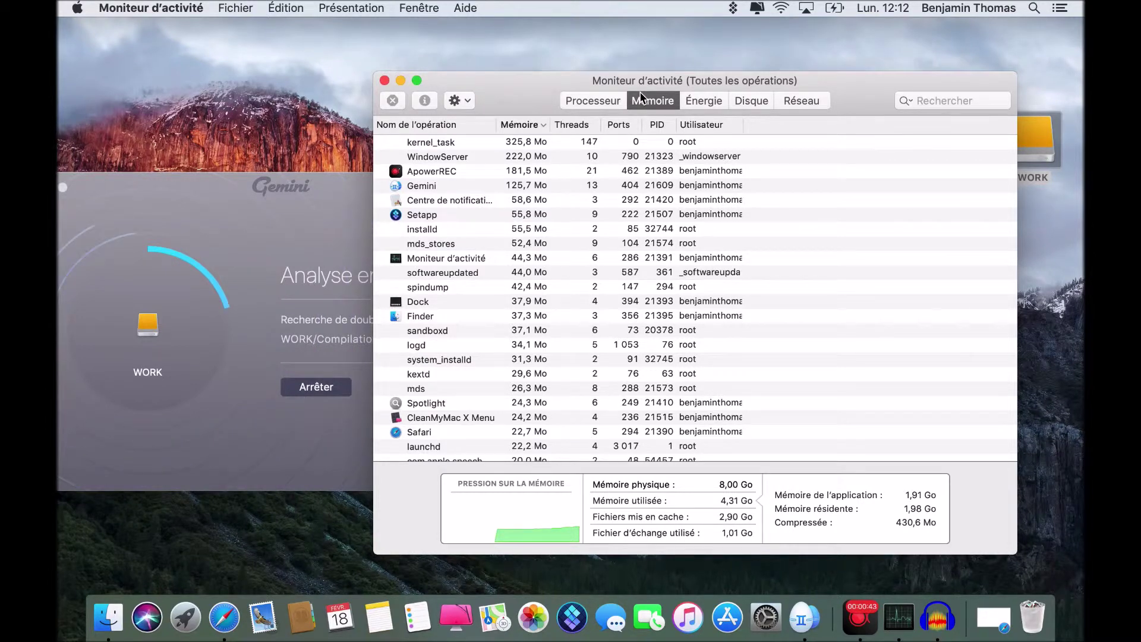
- Switch to Activity Monitor and check the processor and memory use while the scan runs
click(604, 105)
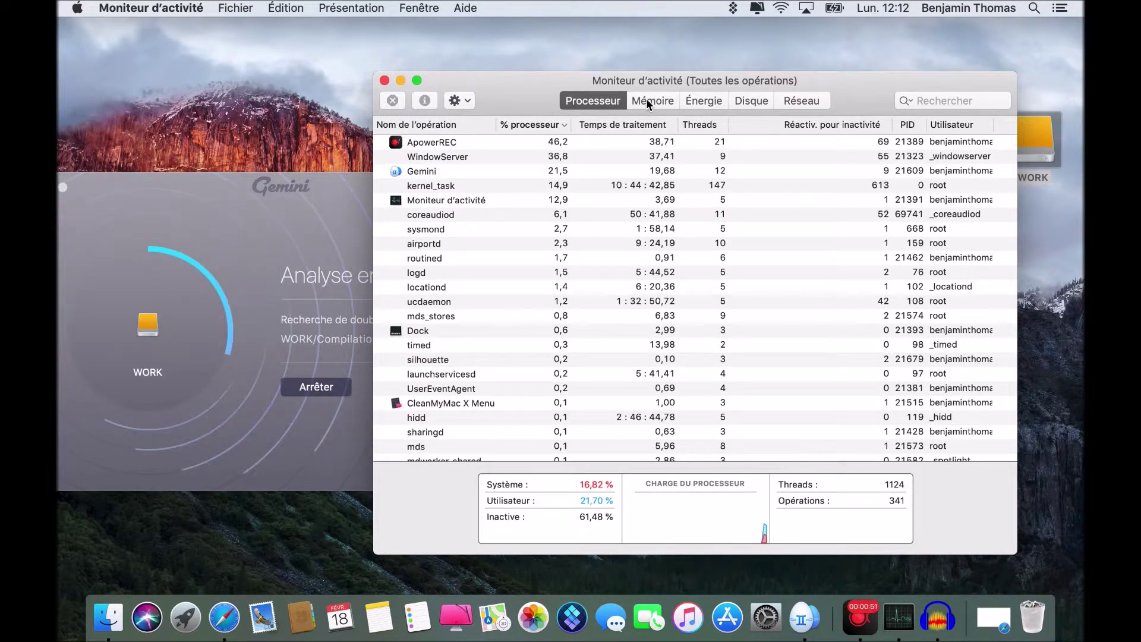
click(649, 104)
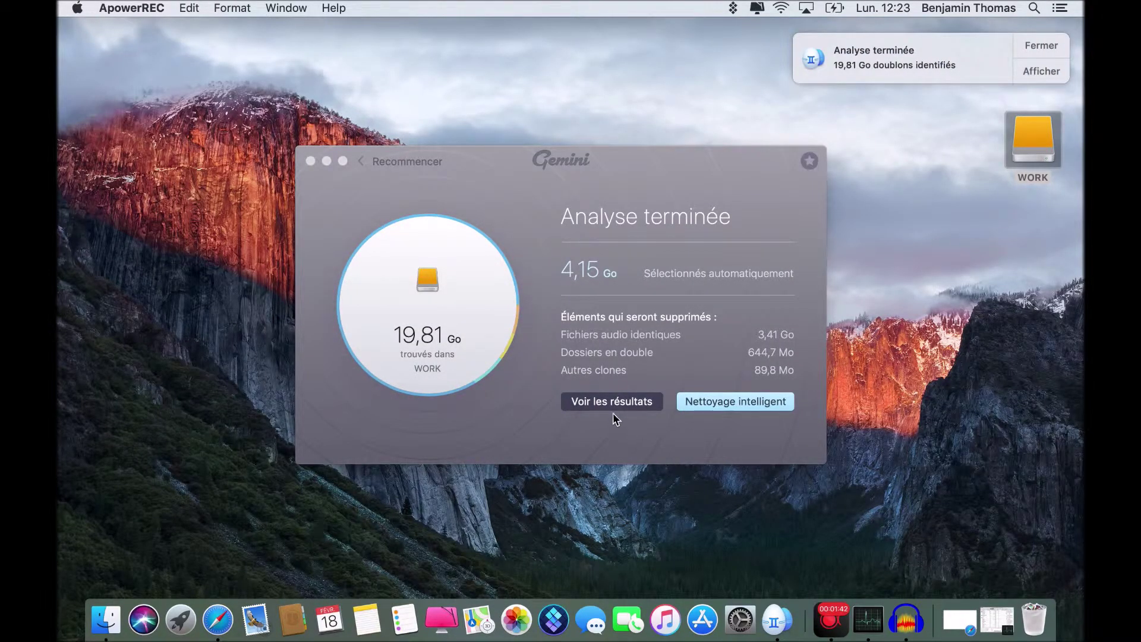
- Open the detailed Gemini scan results, dismiss the notification and look through the exact duplicates under Audio, Dossiers and Autre
click(612, 405)
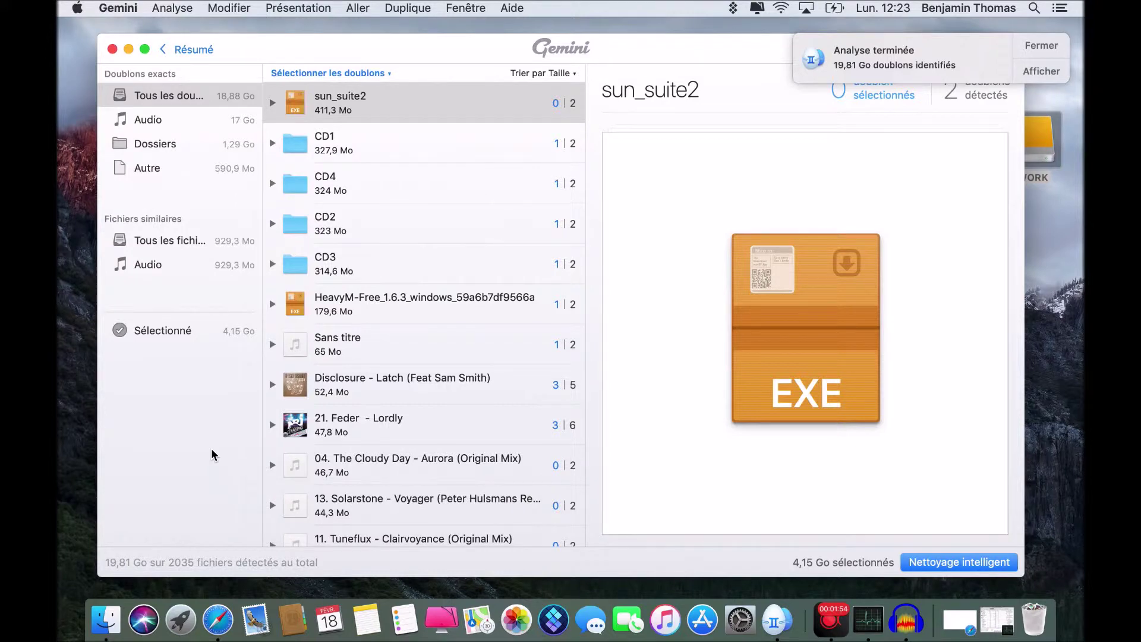
click(1043, 65)
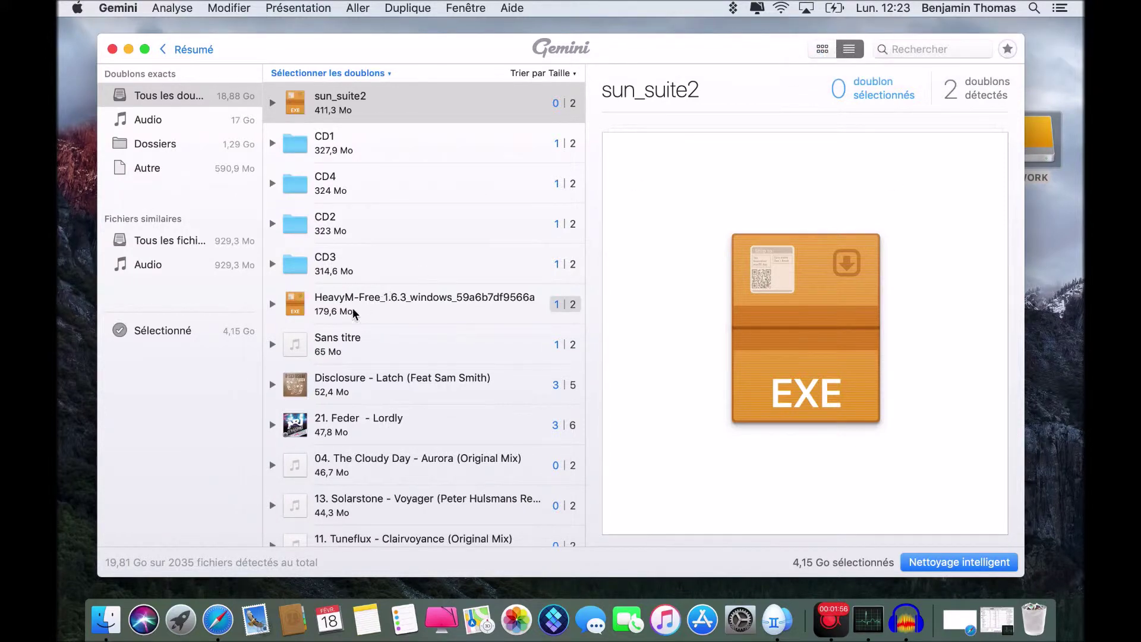
click(174, 122)
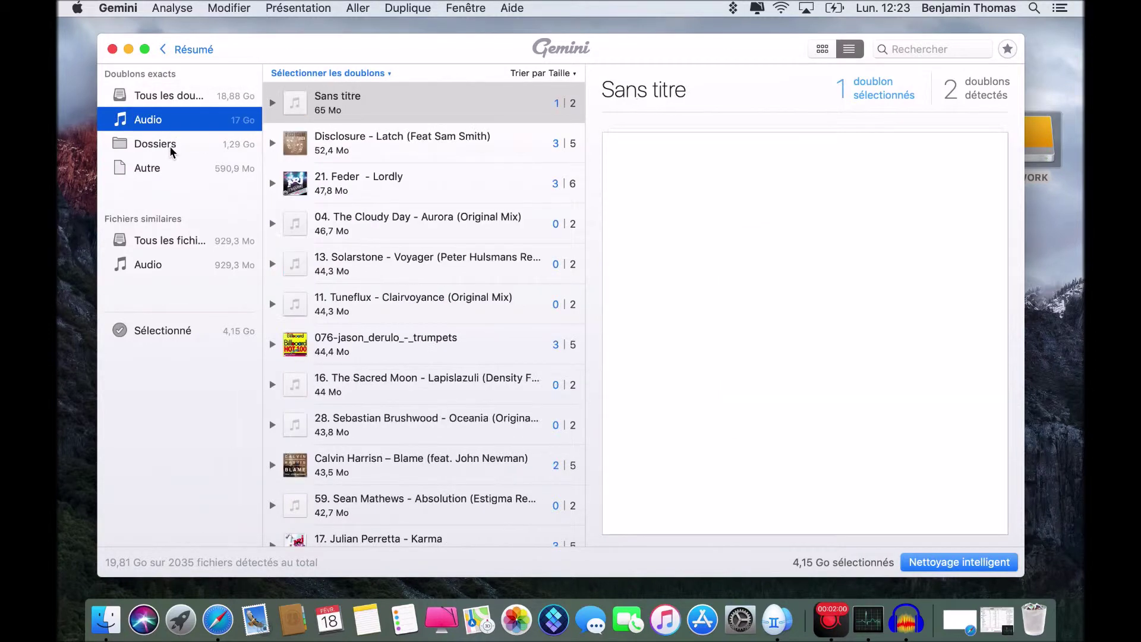
click(174, 149)
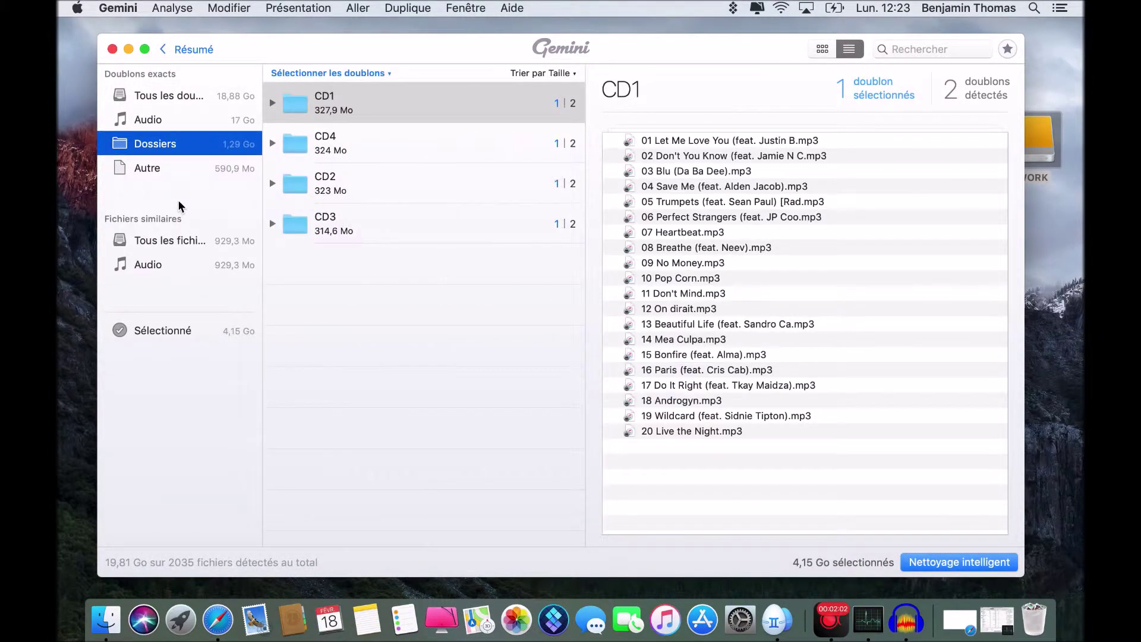
click(159, 172)
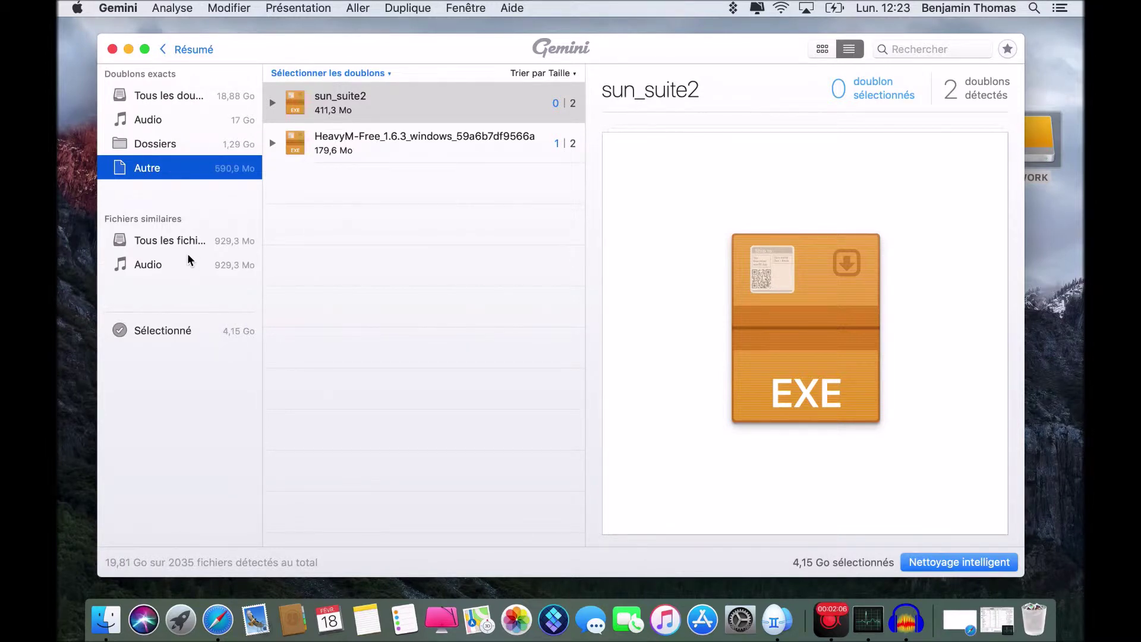
- Look through all similar files and the similar audio files, ending on the list of all exact duplicates
click(178, 242)
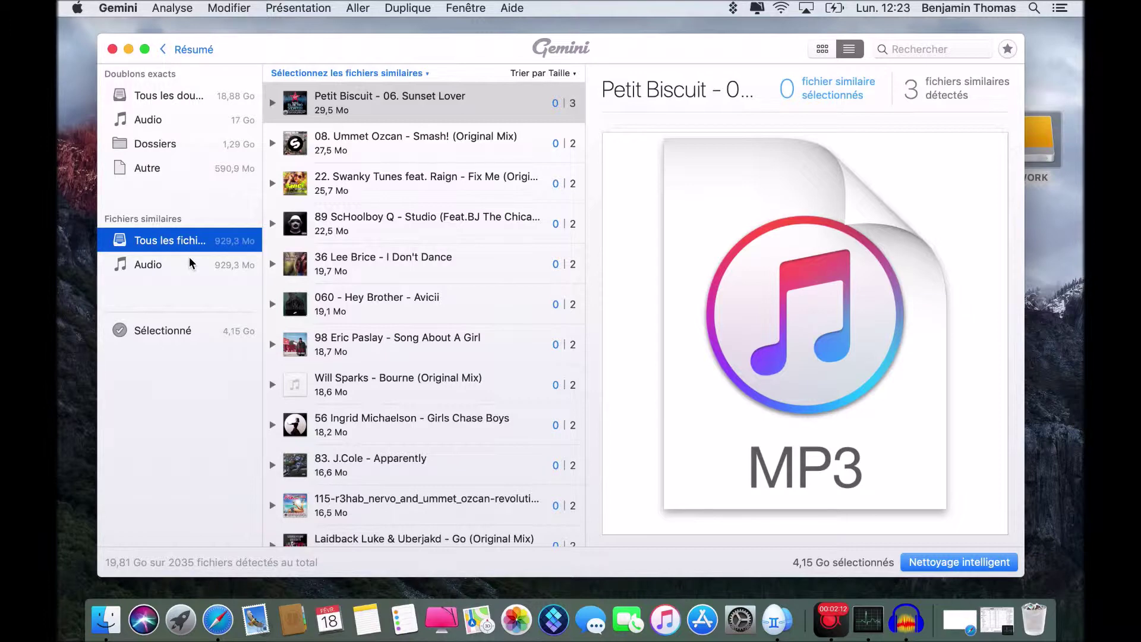
click(161, 266)
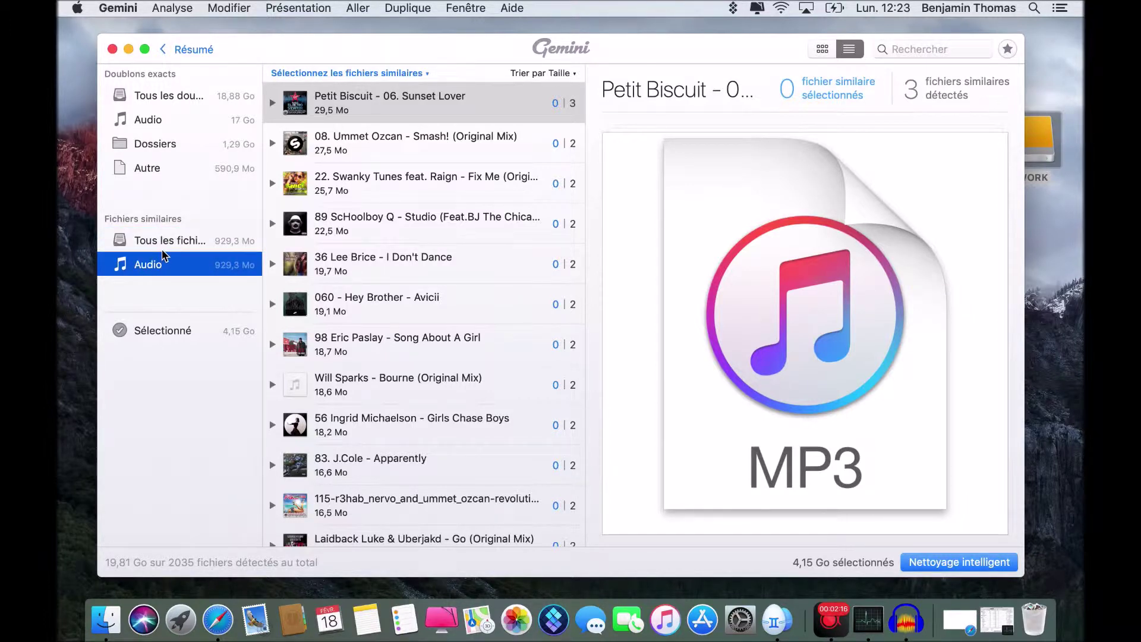
click(163, 245)
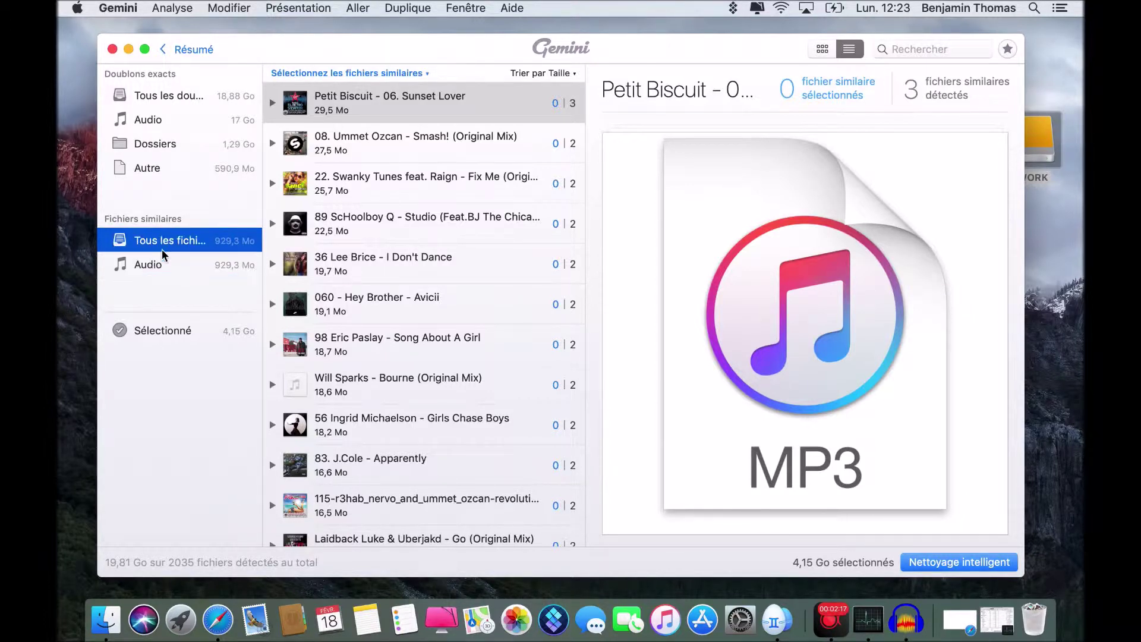
click(161, 98)
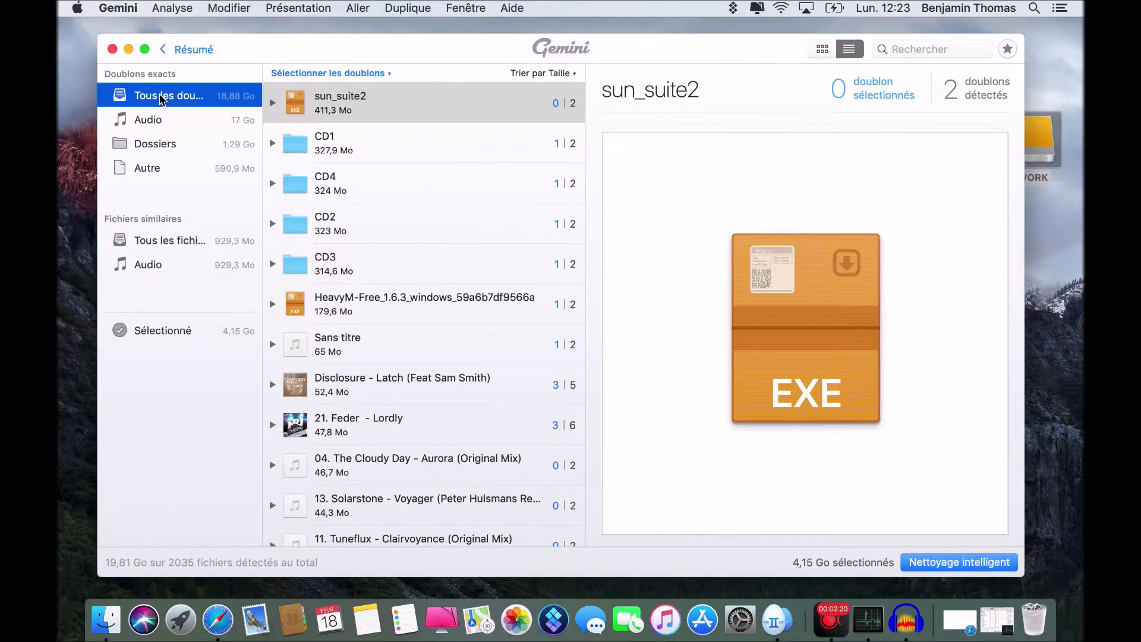
- Review the automatically selected duplicates and run the smart cleanup on them
click(182, 337)
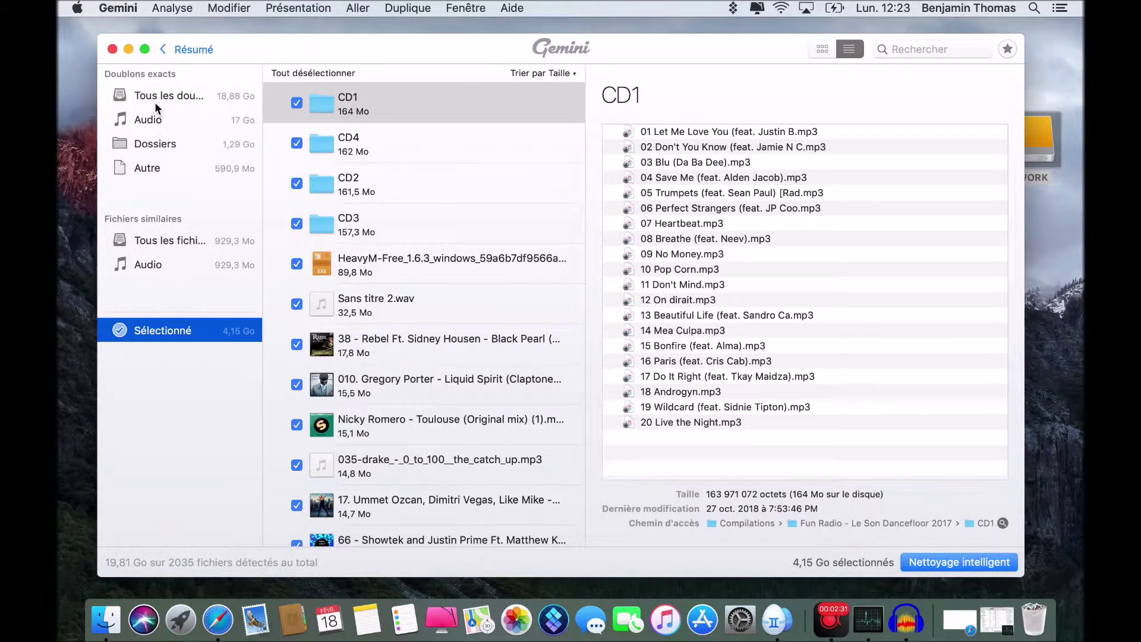
click(956, 565)
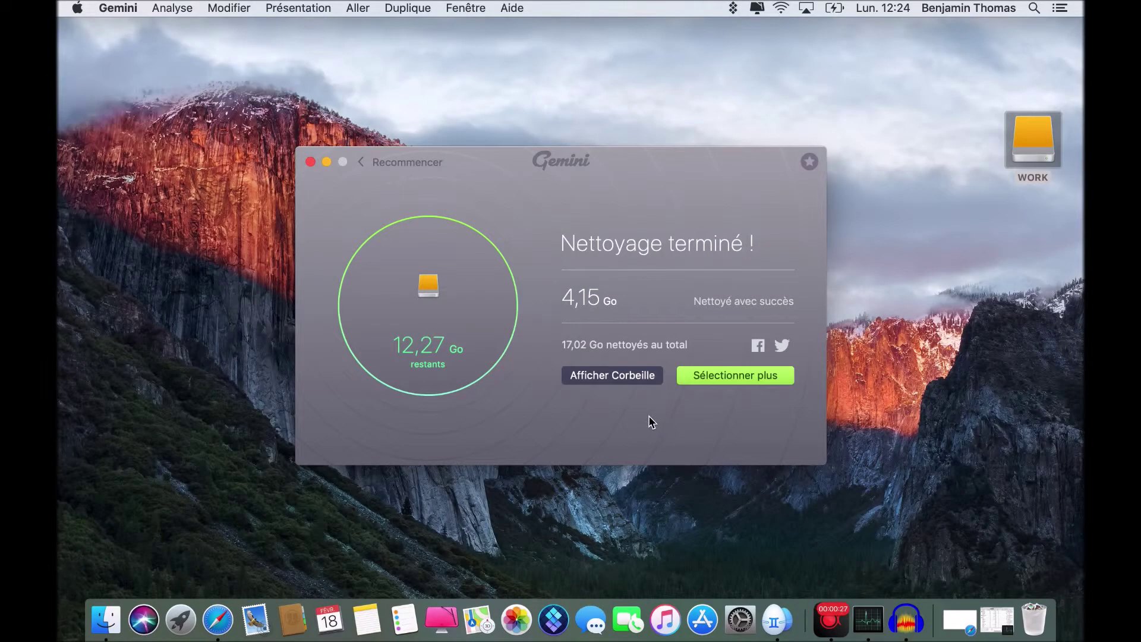
- Show the duplicates moved to the trash, try to restore them all to their original location, and close the list
click(604, 379)
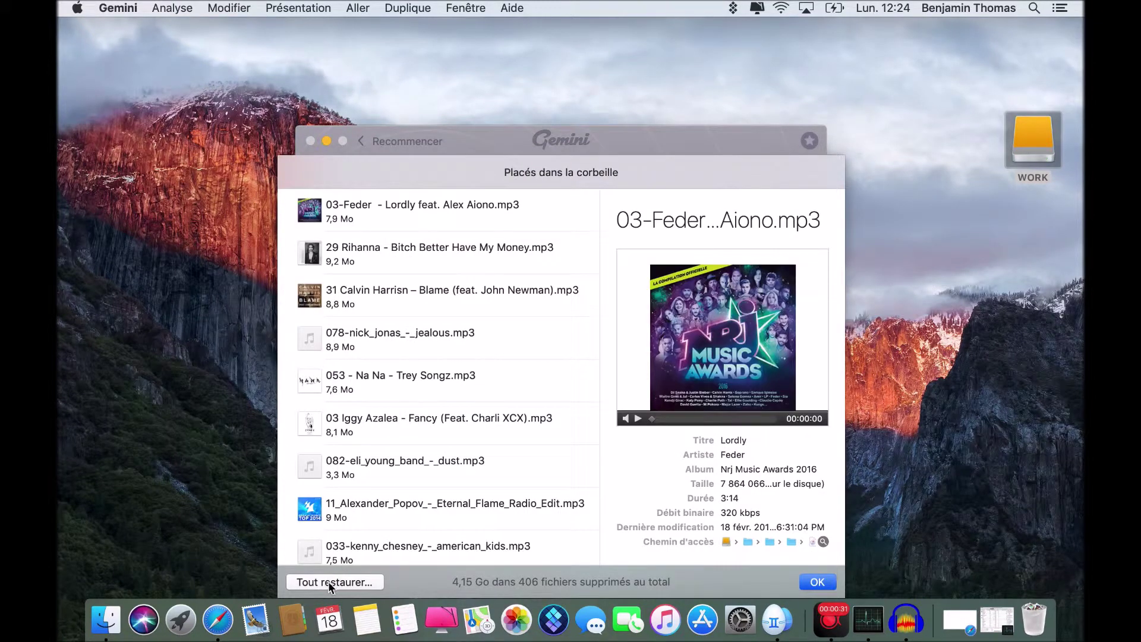
click(328, 581)
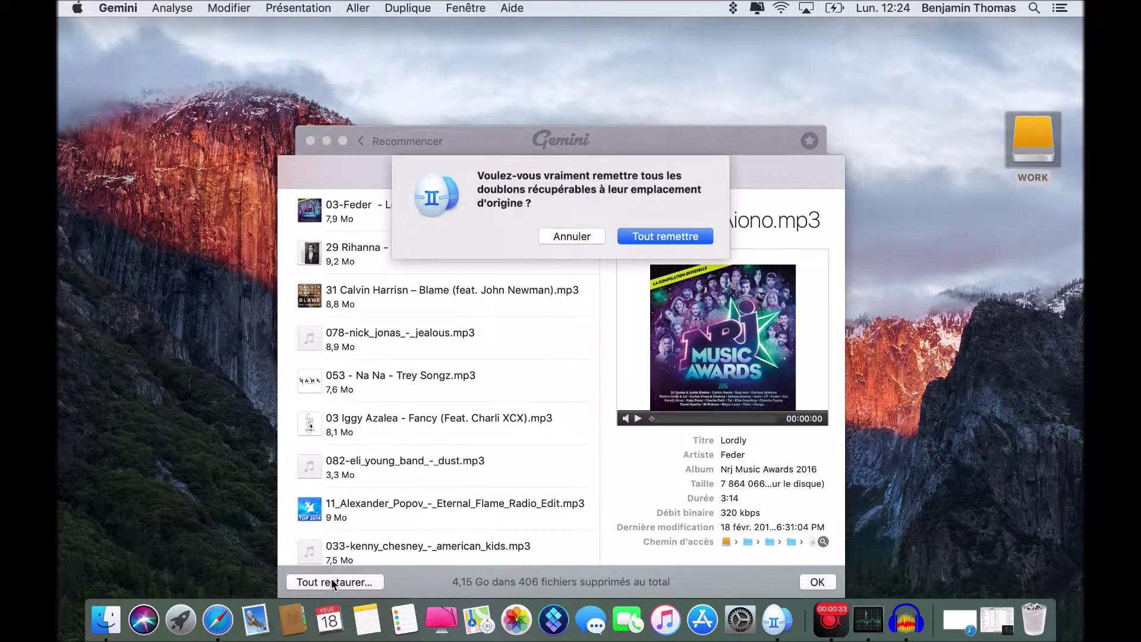
click(656, 238)
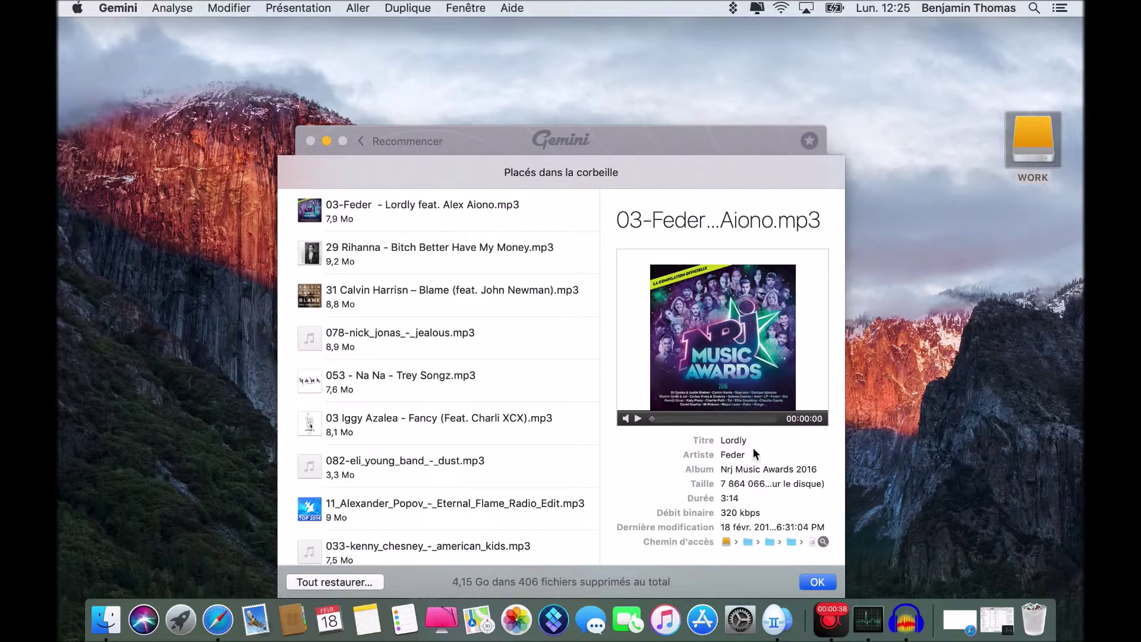
click(831, 584)
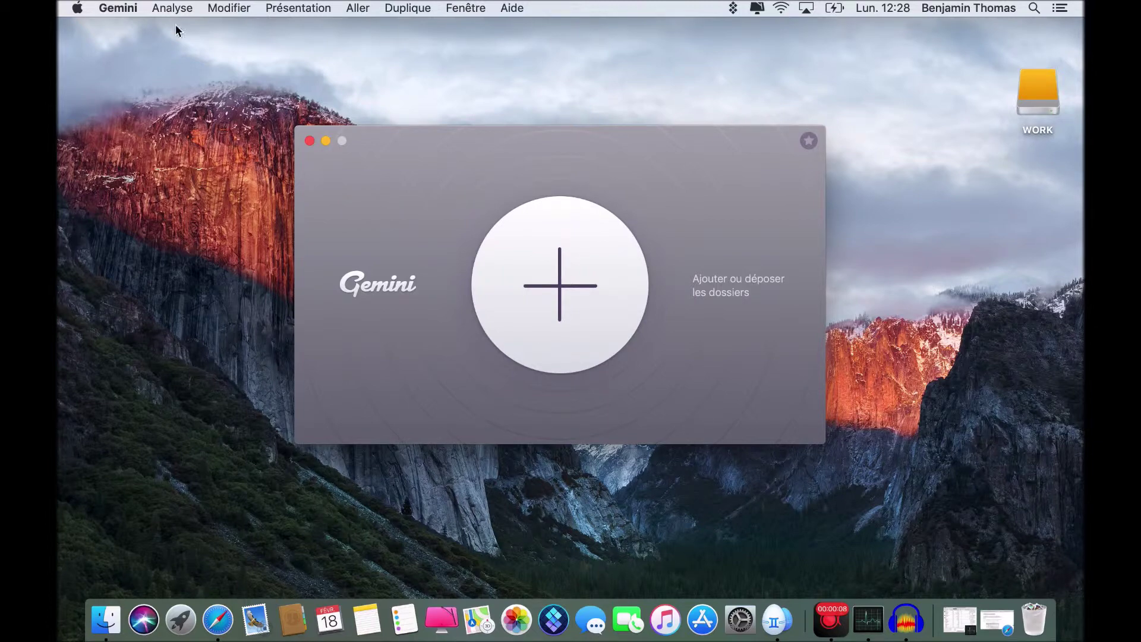
- Open the preferences and examine the general, exclusion list, smart selection and deletion settings, including the excluded extensions
click(106, 6)
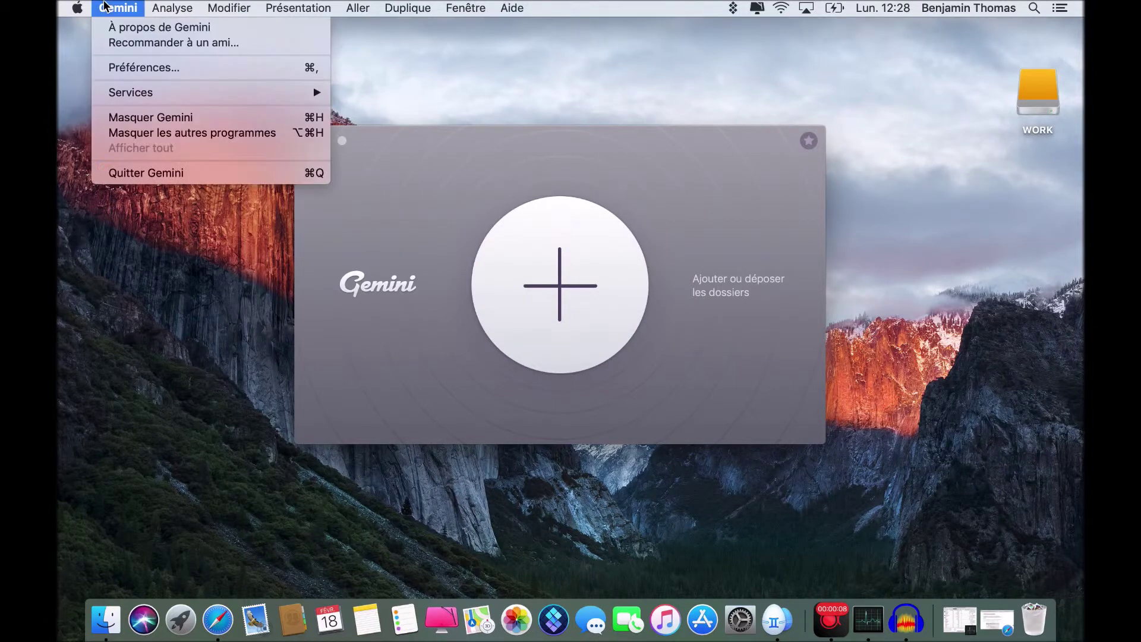
click(137, 69)
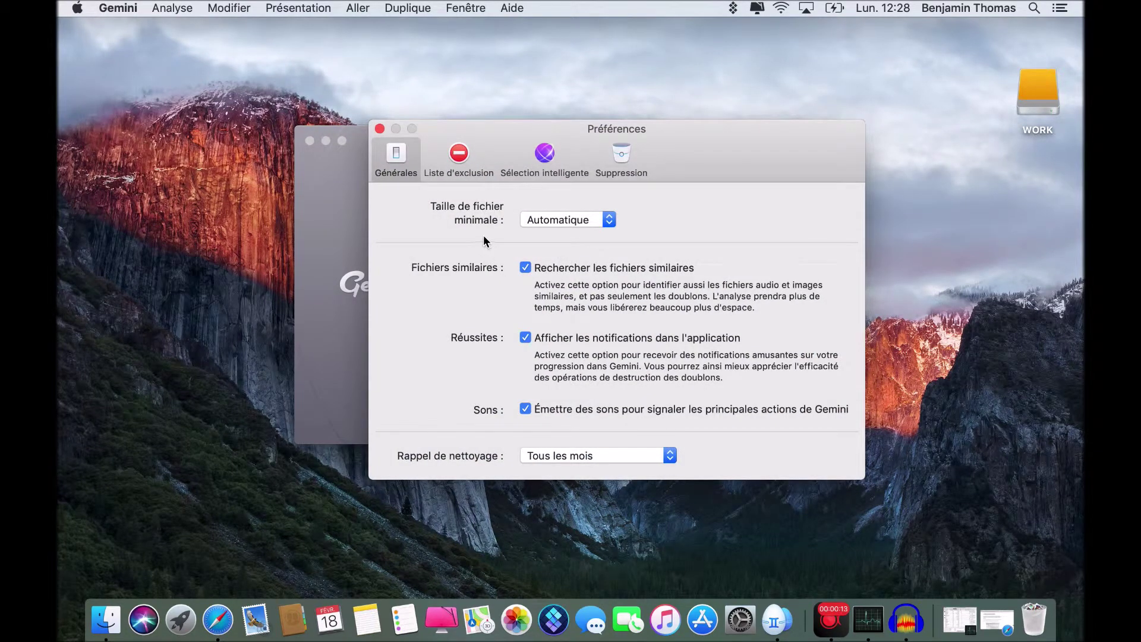
click(464, 174)
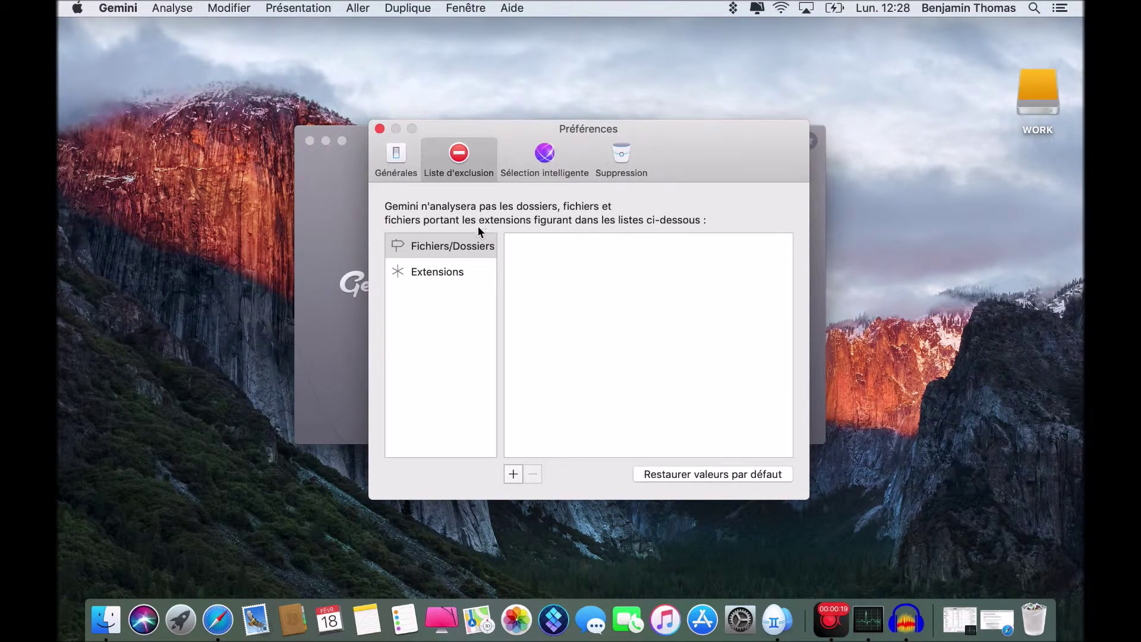
click(465, 280)
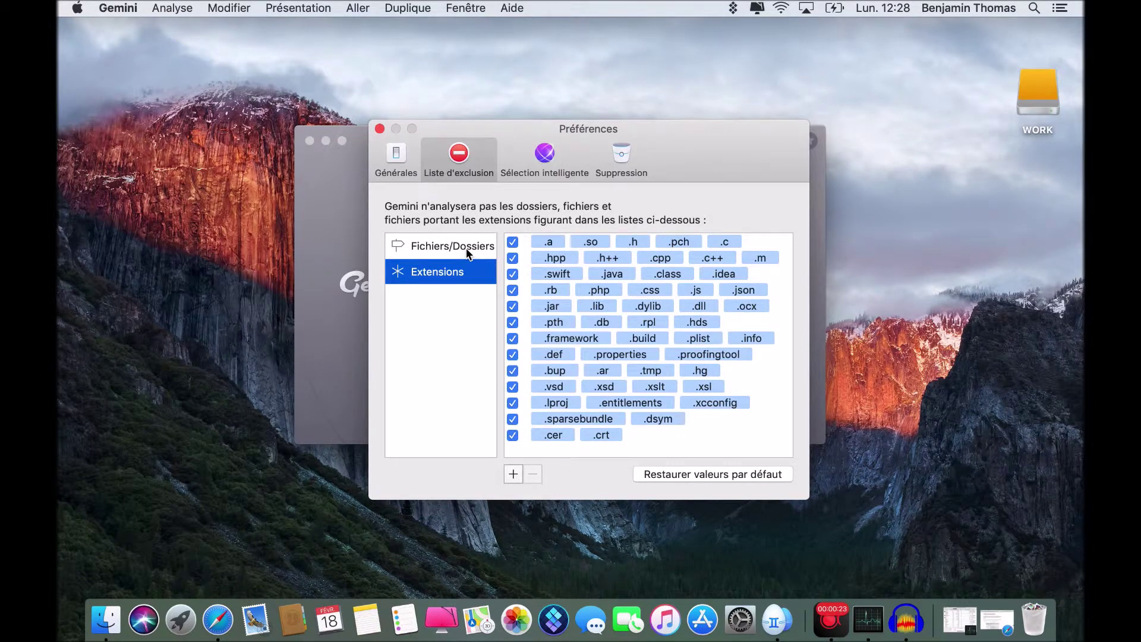
click(467, 250)
click(544, 159)
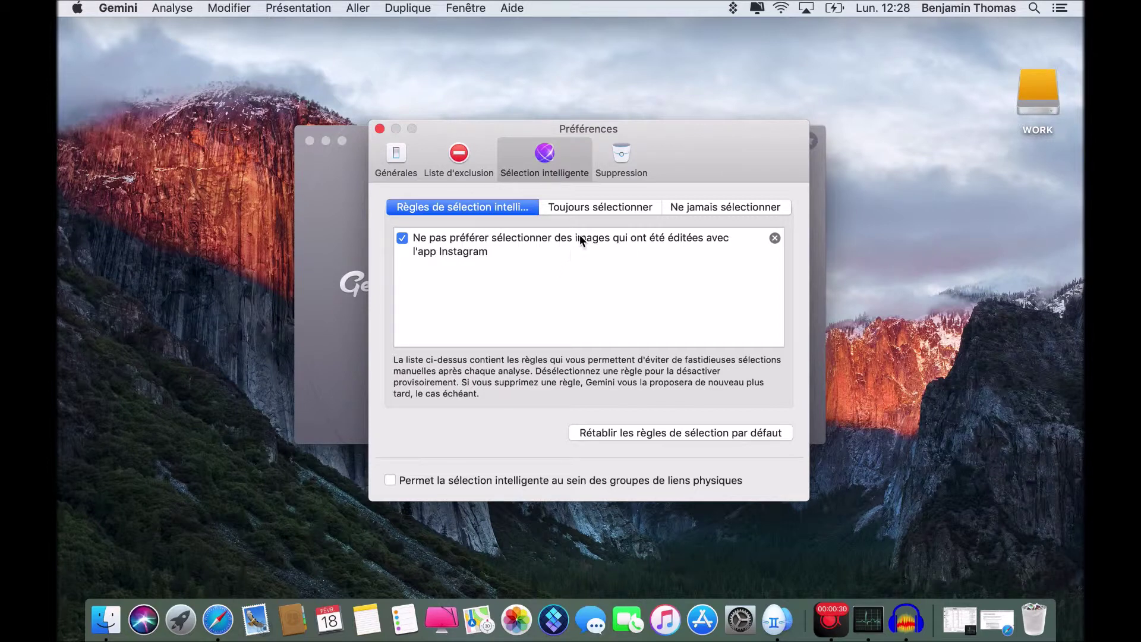
click(621, 167)
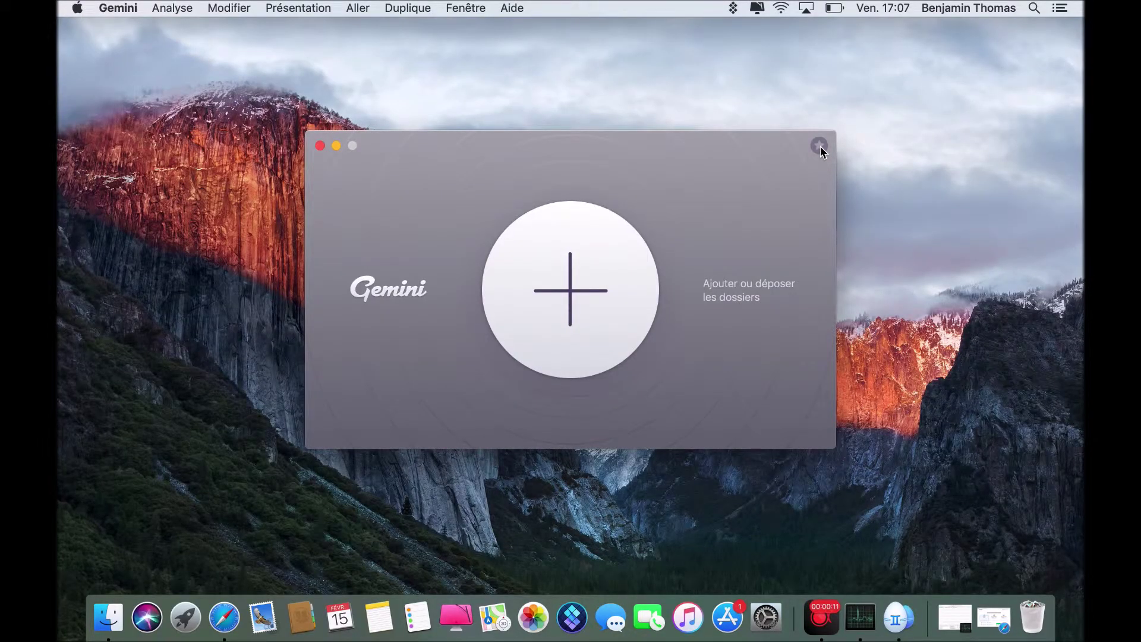
- View the achievements and current rank past the welcome message, and close the achievements pop-up
click(820, 146)
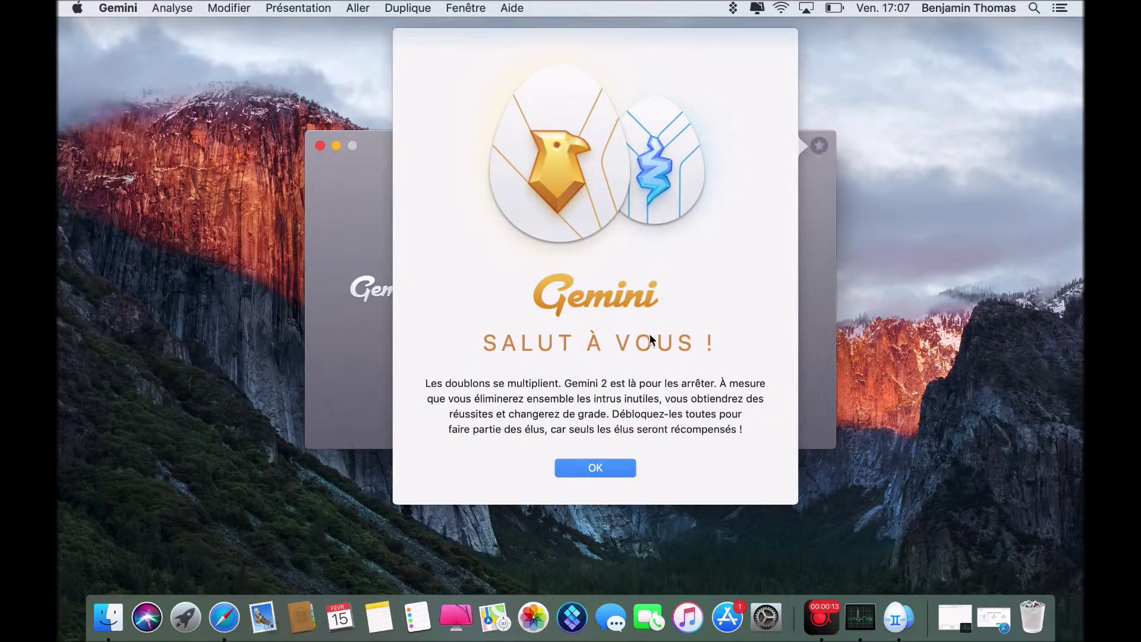
click(588, 469)
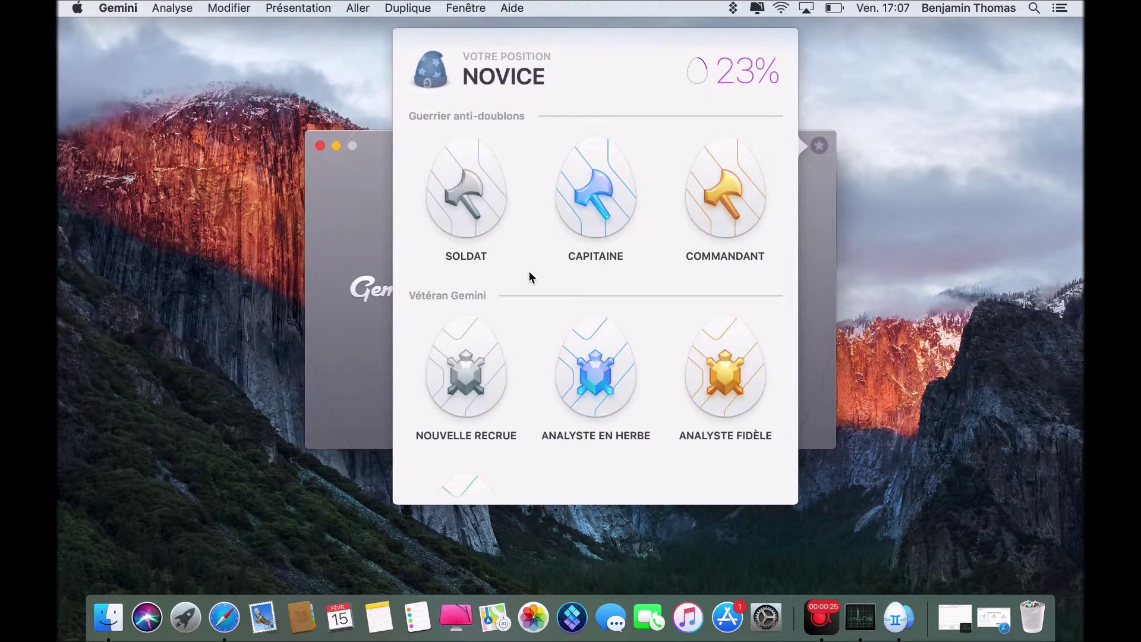
click(360, 208)
- Switch to Safari to examine the Gemini 2 licence prices on the MacPaw store, and minimise the browser window
click(991, 621)
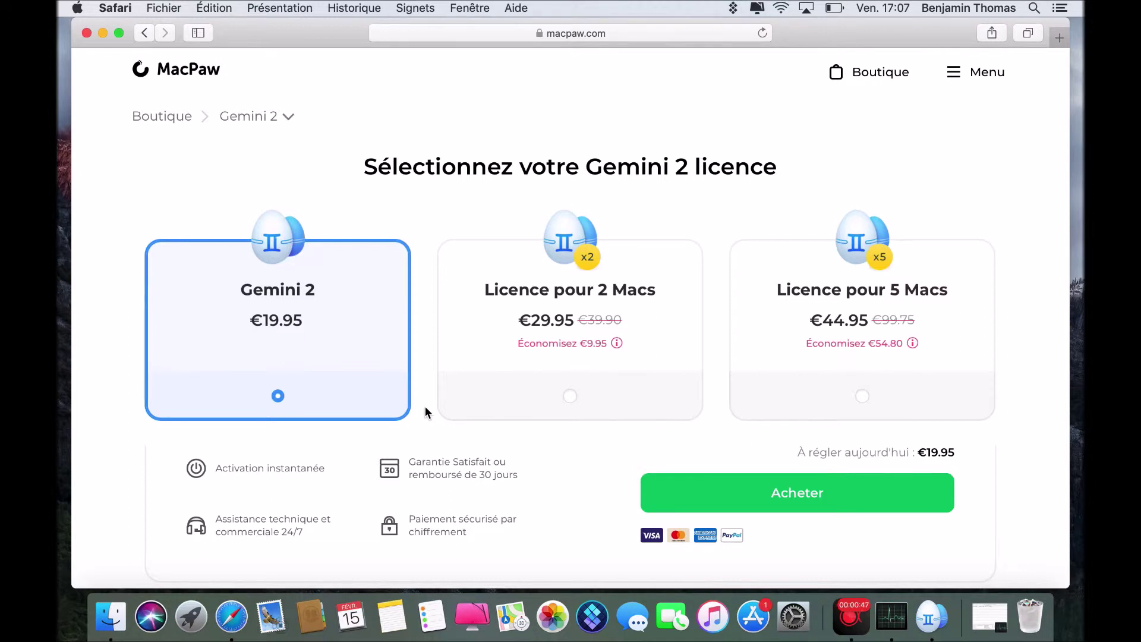
click(102, 34)
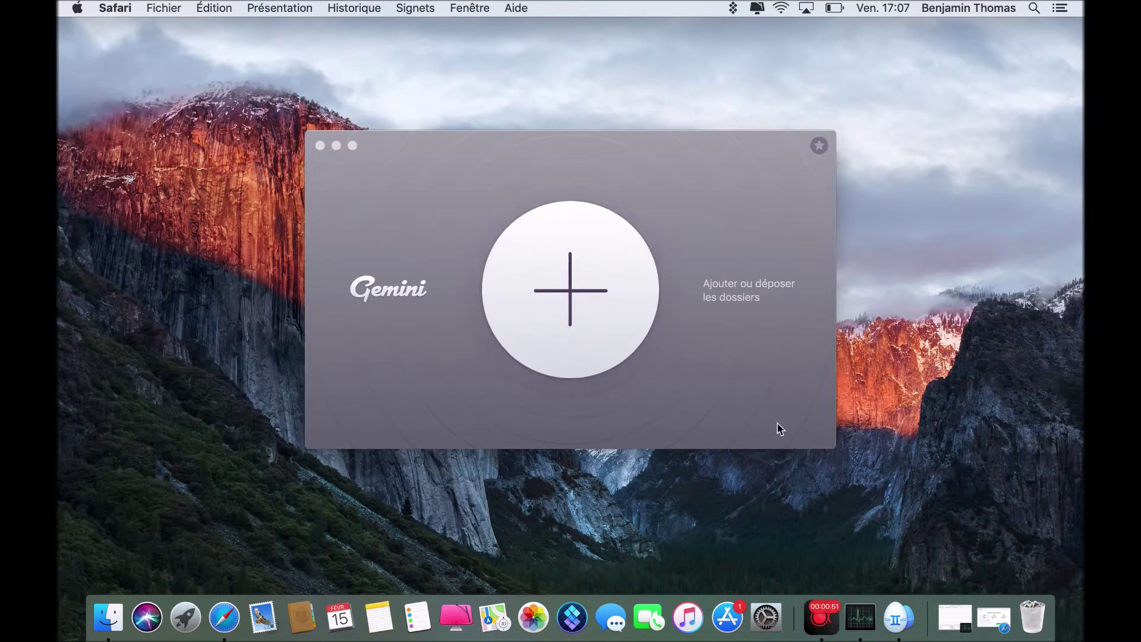